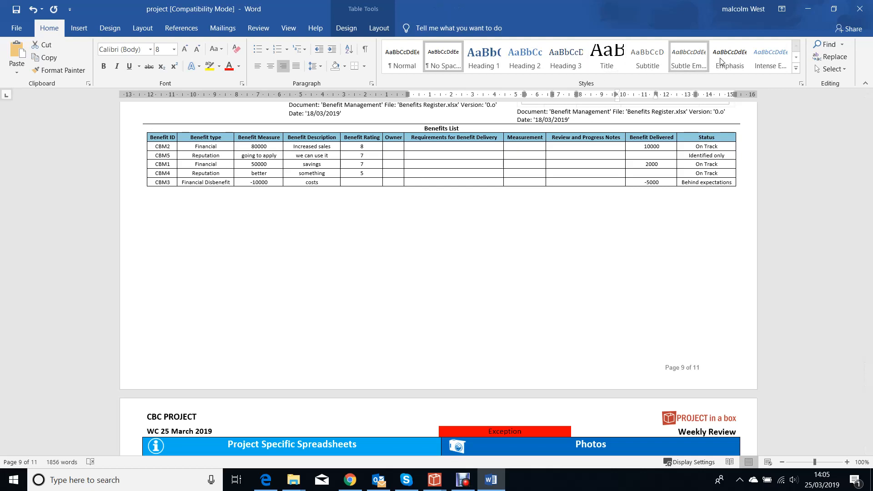
Close the Word report and open the publishing form for the project report in PROJECT in a box
left_click(859, 9)
left_click(435, 261)
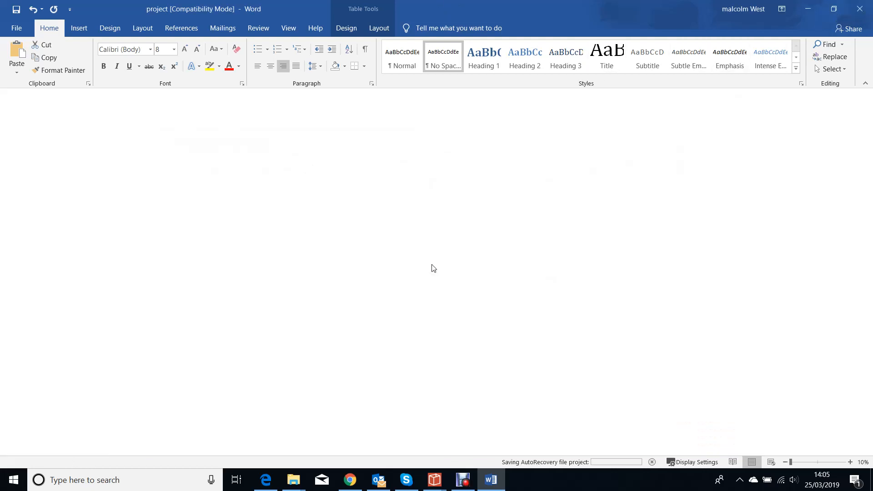
left_click(425, 359)
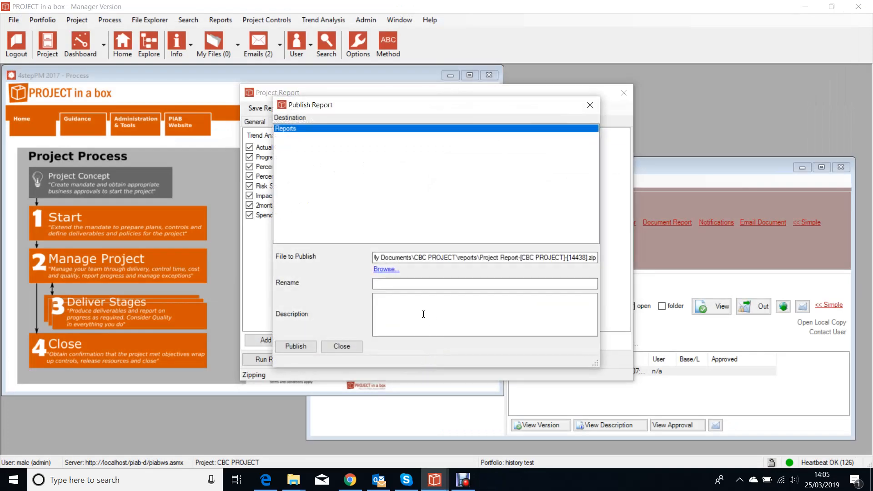
Rename the report file for publishing as "weekly wk21"
left_click(398, 283)
type("we")
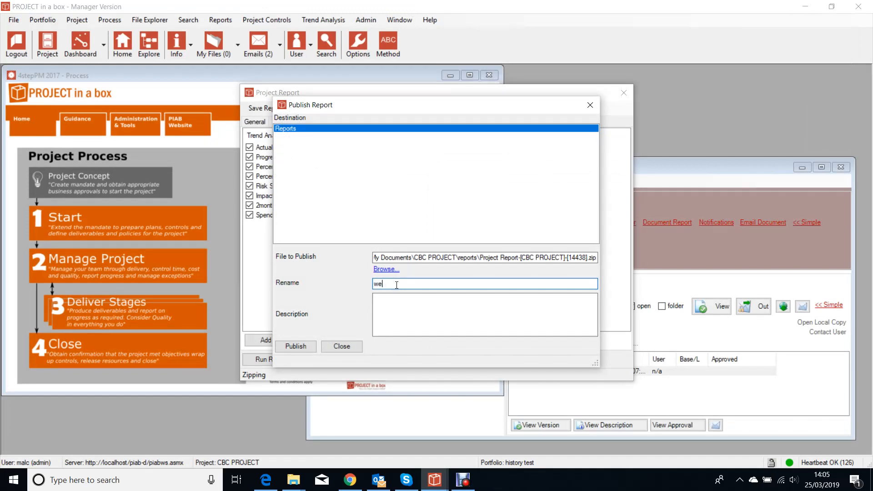
type("ekly wk21jfSKDJLskd")
key("BackSpace")
key("BackSpace")
key("BackSpace")
key("BackSpace")
key("BackSpace")
key("BackSpace")
key("BackSpace")
key("BackSpace")
key("BackSpace")
key("BackSpace")
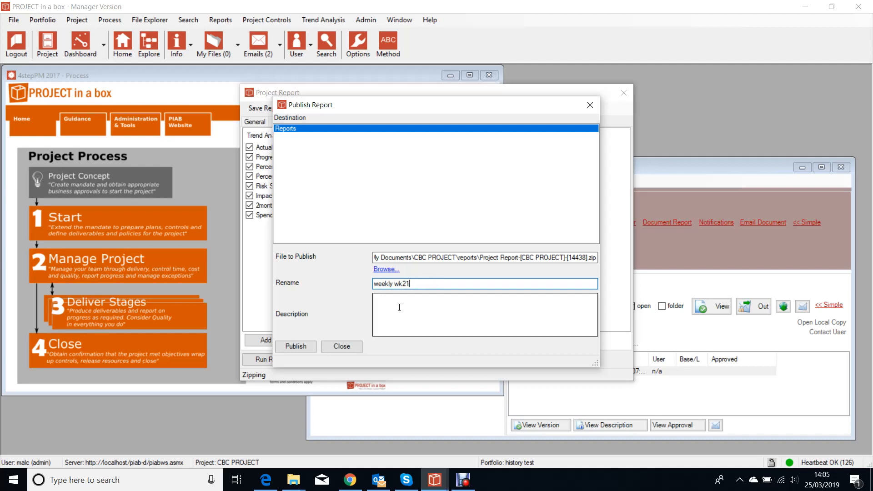
Enter the four-line report description "dhadfkgS;DLGMAD;LF", "DH", "ADFH", "ADH"
left_click(401, 330)
type("dhadfkgS;DLGMAD;LF")
key("Return")
type("DH")
key("Return")
type("ADFH")
key("Return")
type("ADH")
Publish the report to the Reports destination and close the publishing and project report windows
left_click(305, 346)
left_click(461, 277)
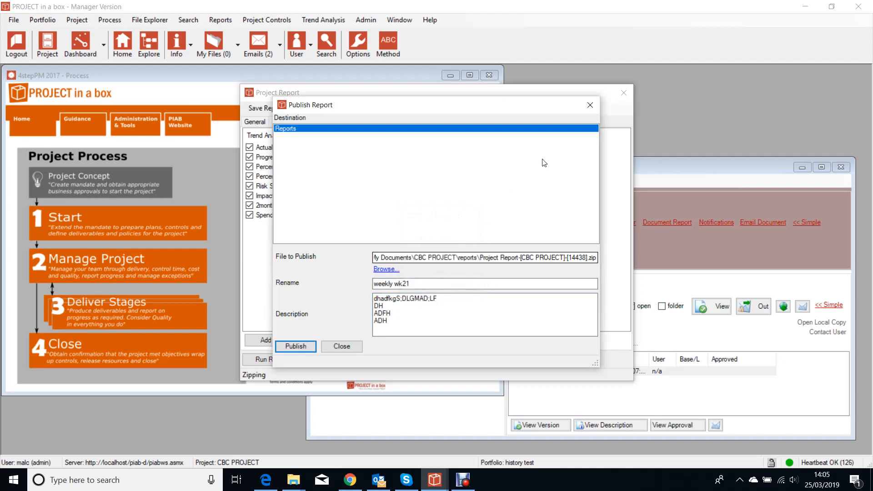
left_click(589, 105)
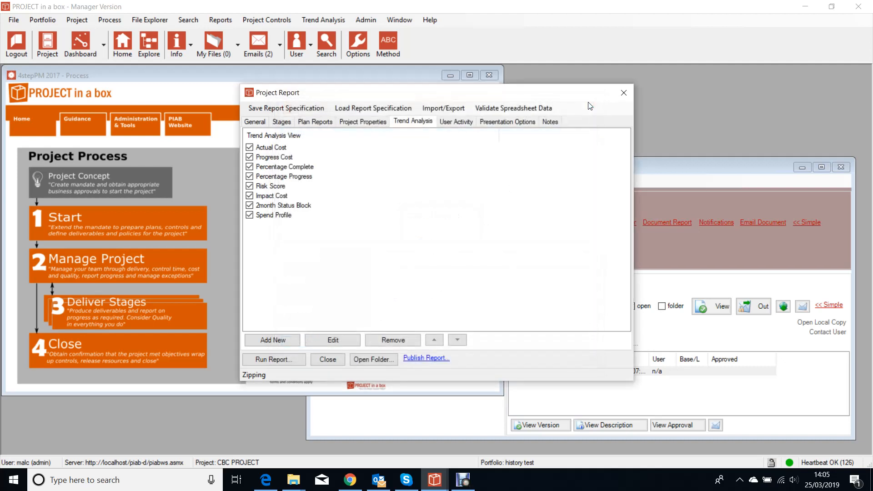
left_click(624, 93)
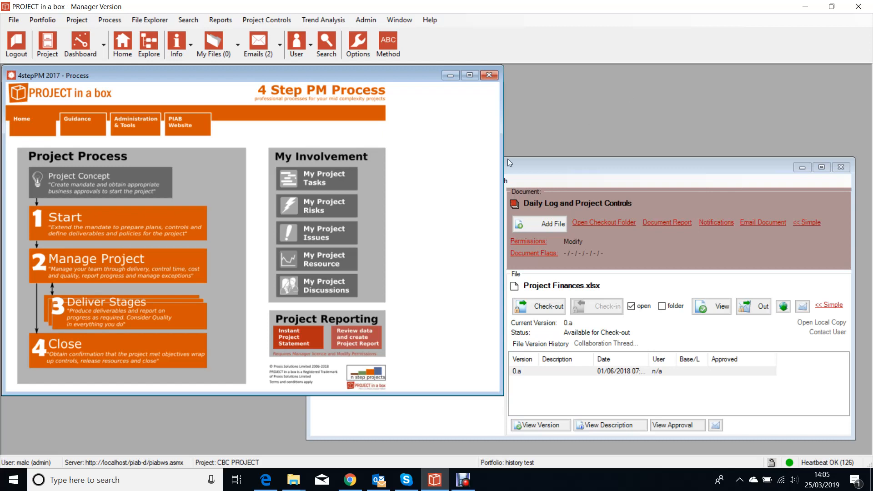
Switch to the web version in Edge and view the project's published reports library
left_click(266, 481)
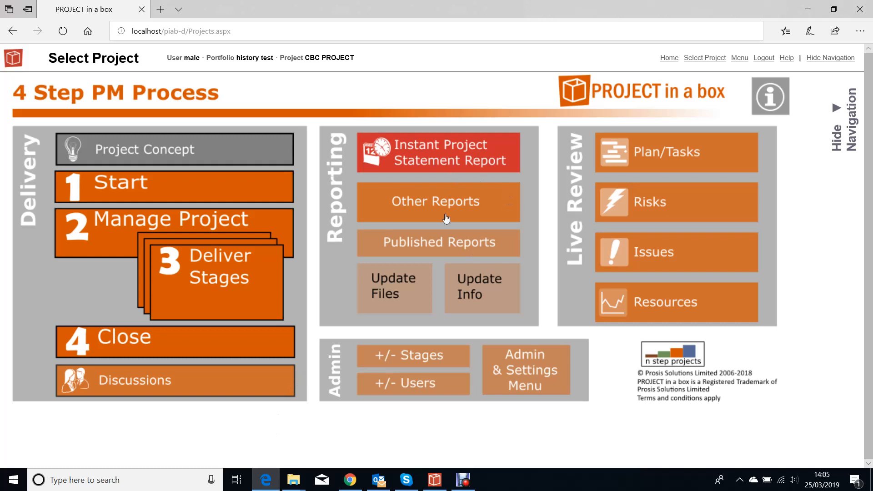
left_click(438, 244)
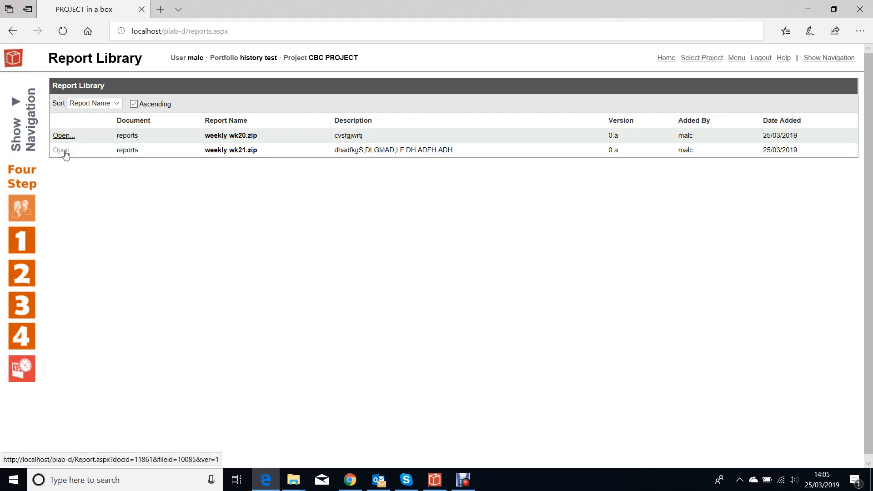
Open the project's other reports, select Weekly Review and create it in the current page
left_click(33, 141)
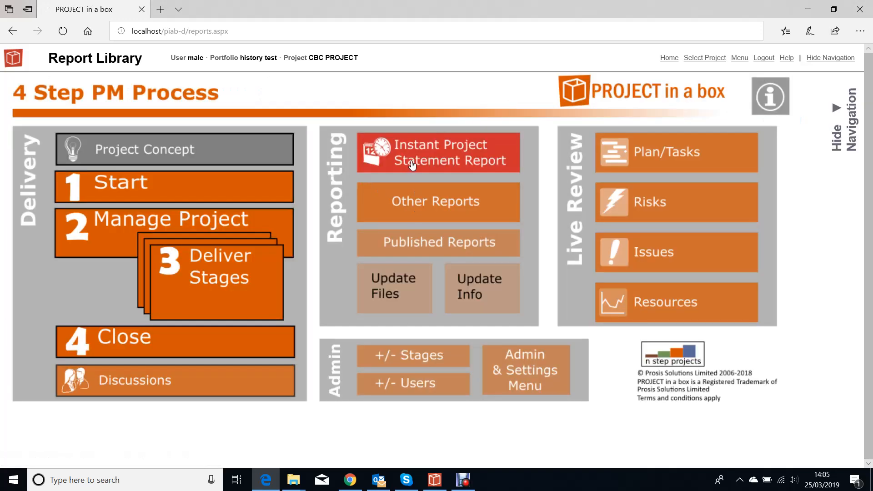
left_click(426, 208)
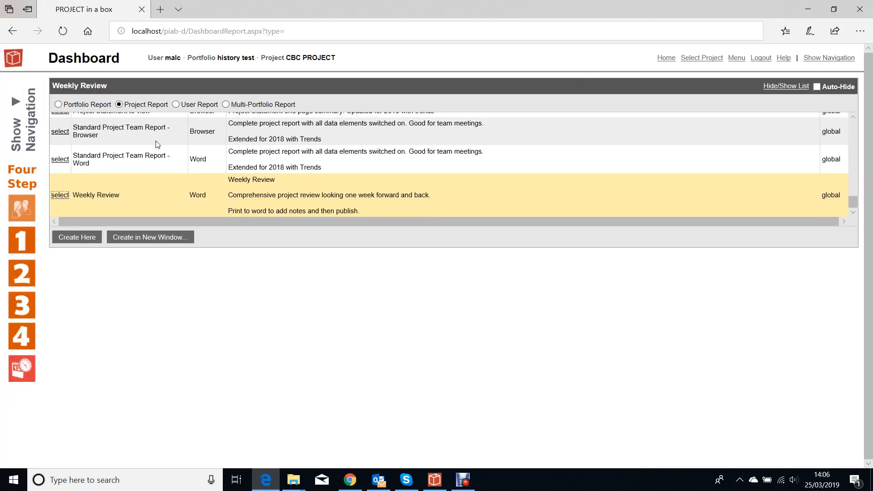
scroll(152, 158, "up", 3)
scroll(157, 181, "down", 3)
left_click(59, 196)
left_click(77, 238)
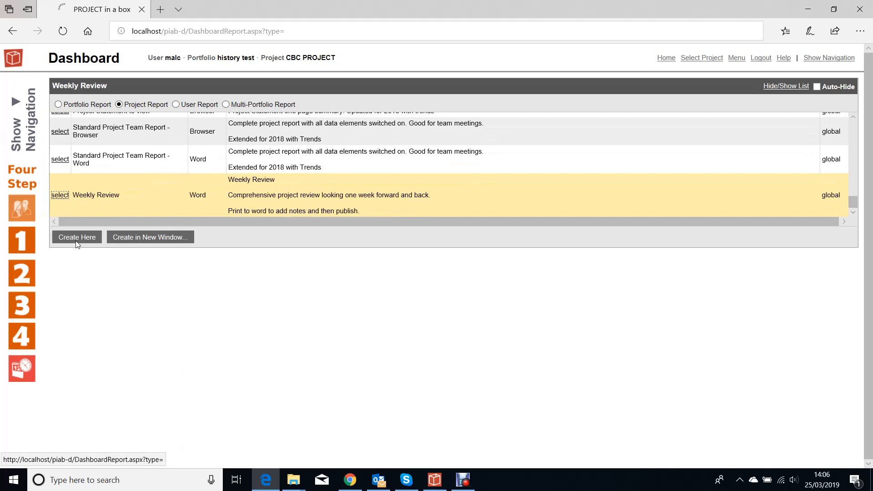
left_click(77, 238)
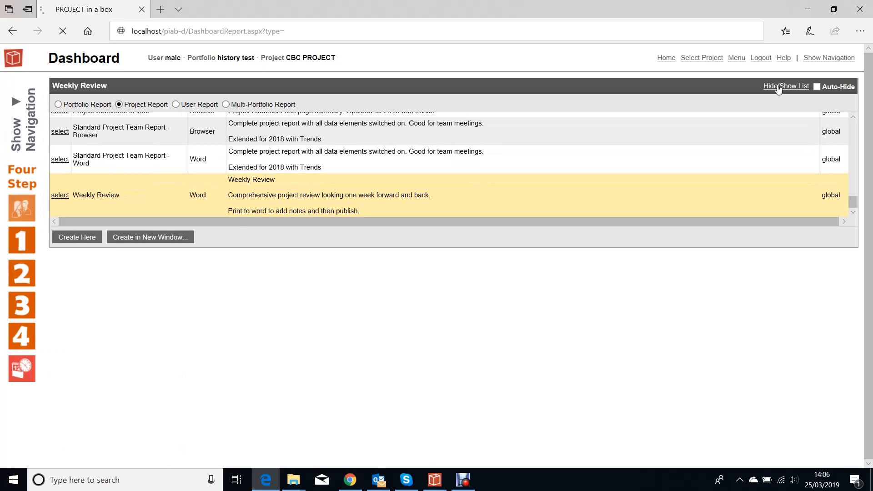
Enable Auto-Hide, collapse the report list, and create the Weekly Review report in the current page for review
left_click(813, 88)
left_click(793, 89)
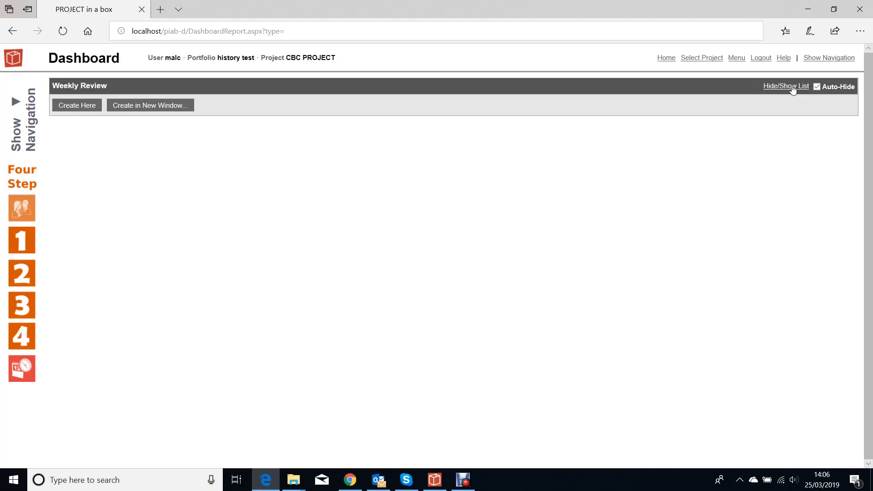
left_click(71, 106)
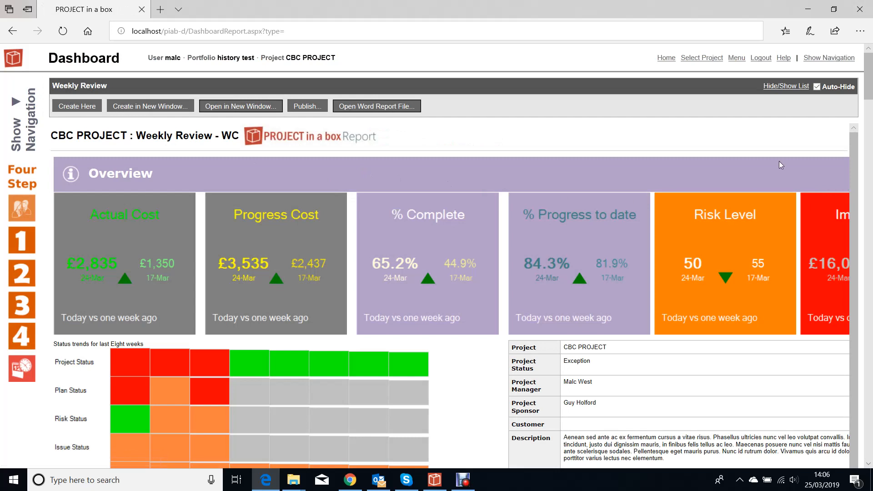
left_click_drag(852, 156, 854, 171)
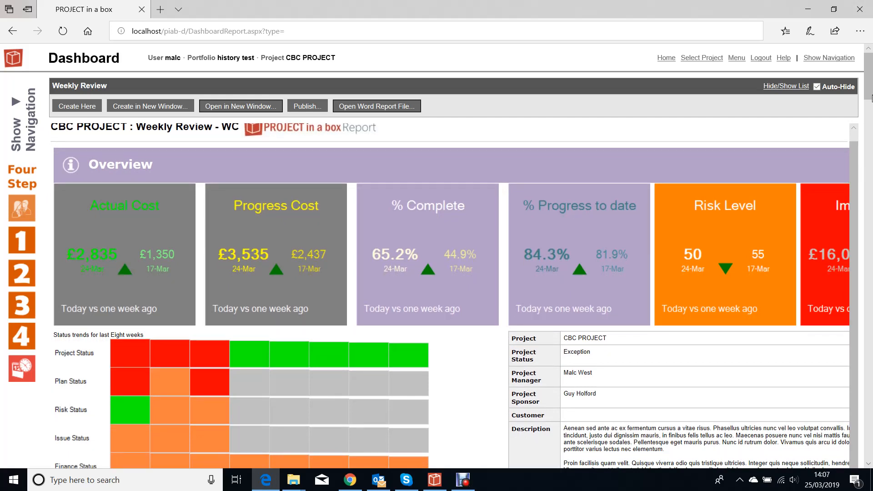
left_click_drag(869, 87, 871, 68)
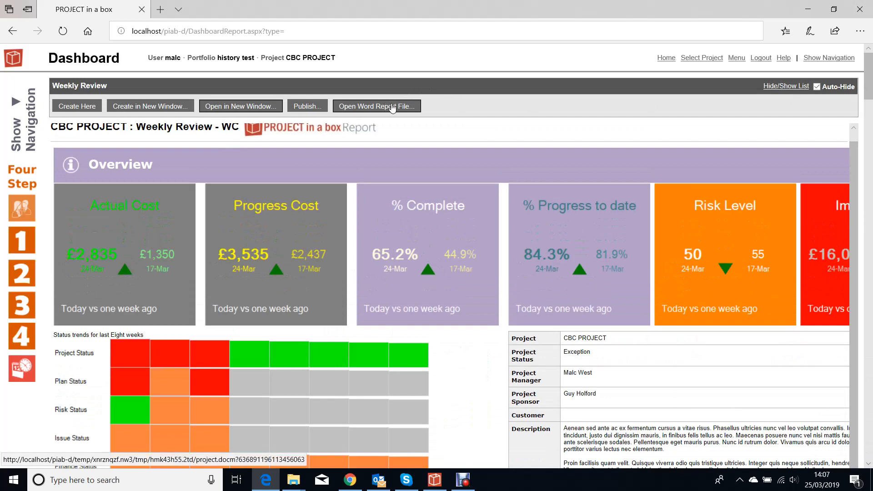